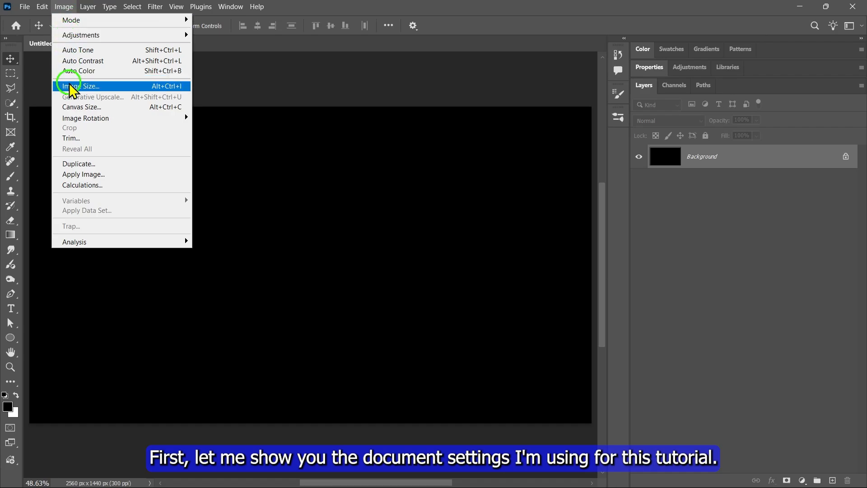
Check the document's pixel dimensions and resolution in the Image Size settings
{"action": "left_click", "coordinate": [86, 86]}
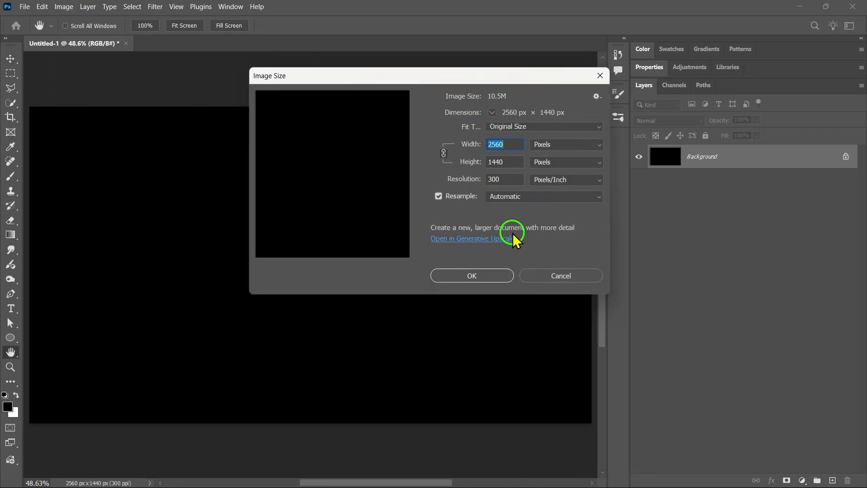
{"action": "left_click", "coordinate": [472, 275]}
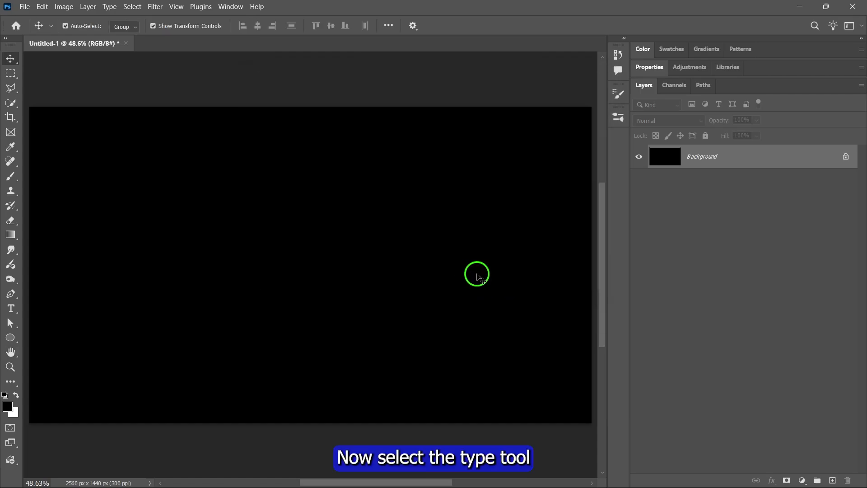
Add the white text DESIGN in 115 pt HENKO Regular across the middle of the canvas
{"action": "left_click", "coordinate": [10, 308]}
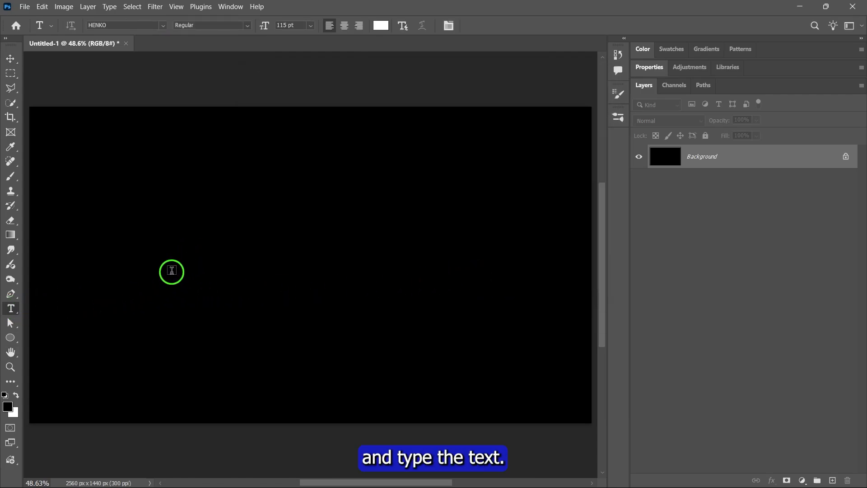
{"action": "left_click", "coordinate": [159, 275]}
{"action": "type", "text": "DESIGN"}
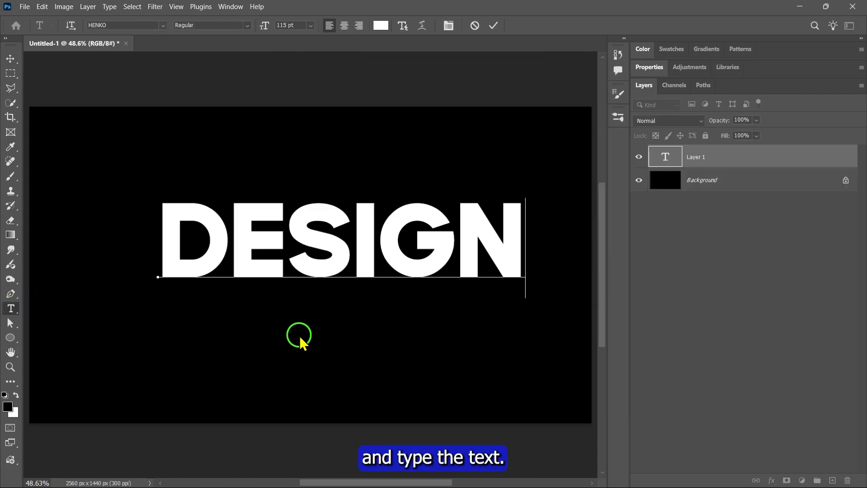
Check the text's font in its character properties and commit the text
{"action": "left_click", "coordinate": [649, 67]}
{"action": "left_click", "coordinate": [716, 134]}
{"action": "left_click", "coordinate": [740, 134]}
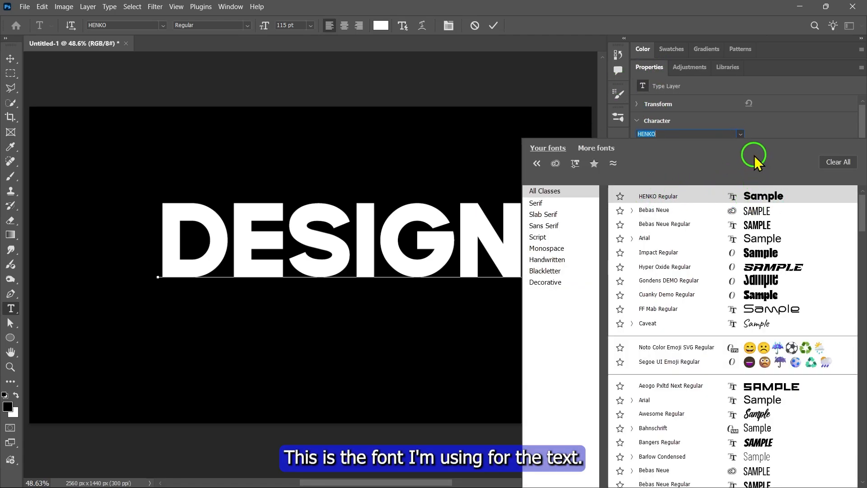
{"action": "left_click", "coordinate": [664, 81]}
{"action": "double_click", "coordinate": [649, 70]}
{"action": "left_click", "coordinate": [493, 26]}
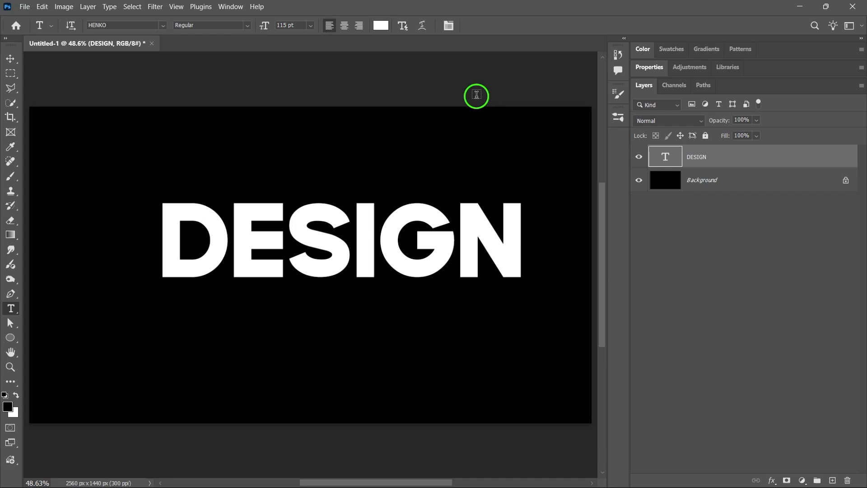
Align the DESIGN text horizontally and vertically to the center of the canvas
{"action": "left_click", "coordinate": [10, 59]}
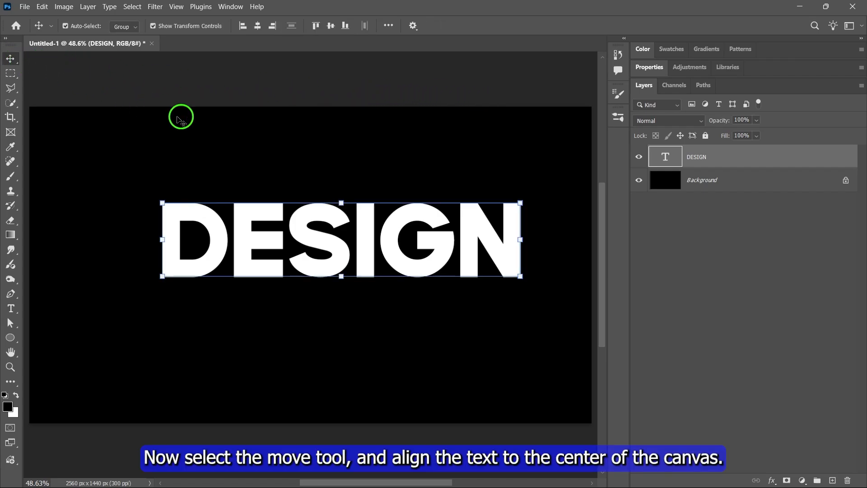
{"action": "left_click", "coordinate": [257, 26]}
{"action": "left_click", "coordinate": [330, 26]}
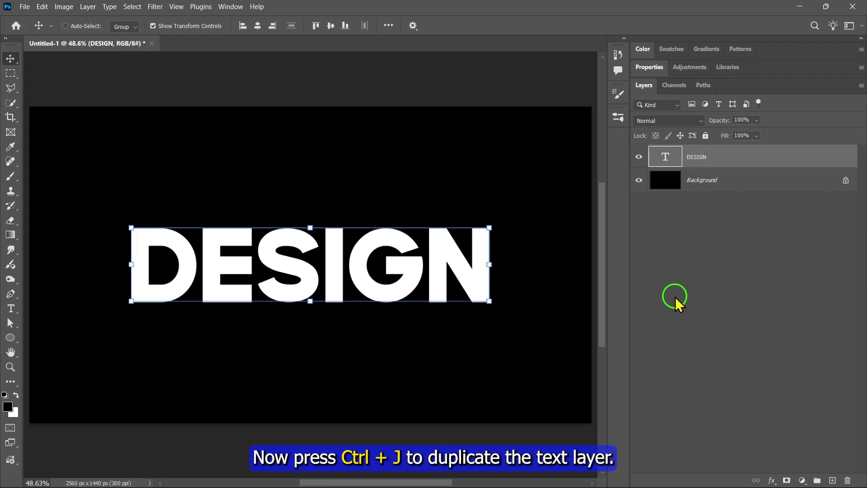
Duplicate the DESIGN text slightly lower on the canvas and stack the copy beneath the original layer
{"action": "key", "text": "ctrl+j"}
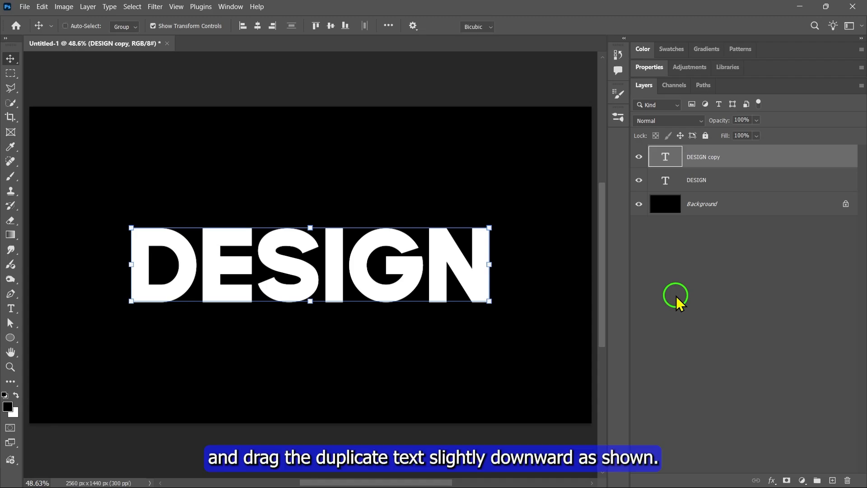
{"action": "key", "text": "ctrl+t"}
{"action": "left_click_drag", "start_coordinate": [411, 280], "coordinate": [411, 319]}
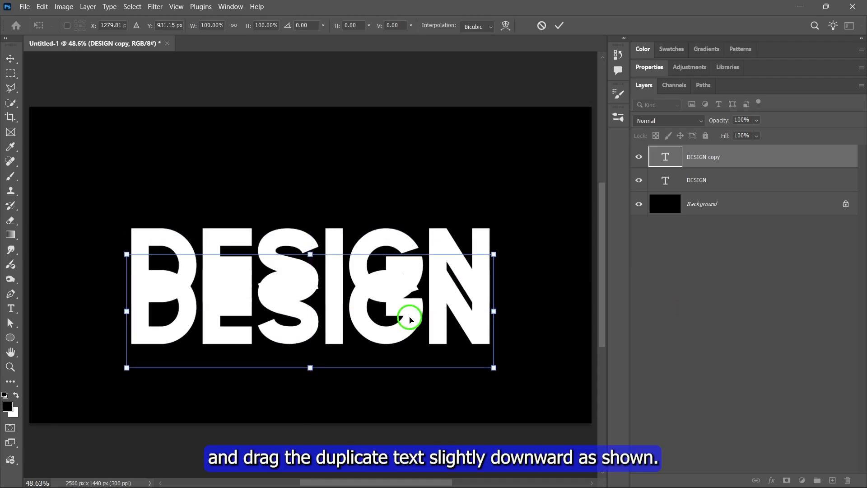
{"action": "left_click", "coordinate": [559, 26]}
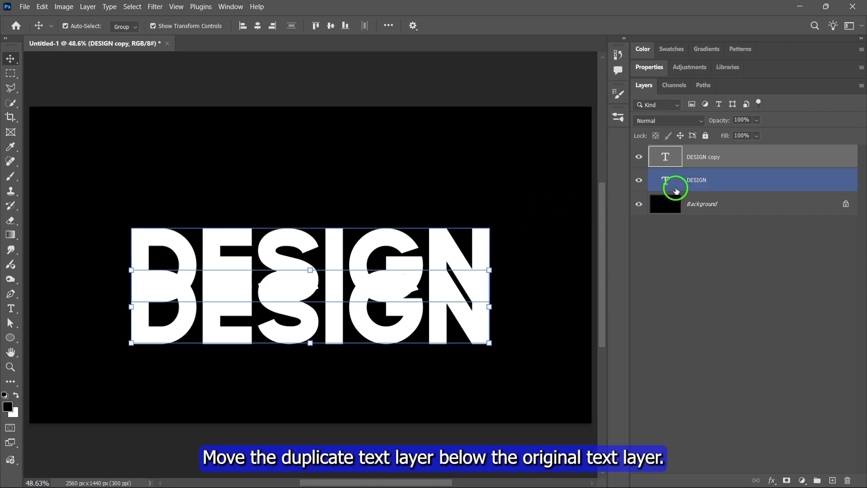
{"action": "left_click_drag", "start_coordinate": [727, 157], "coordinate": [723, 182]}
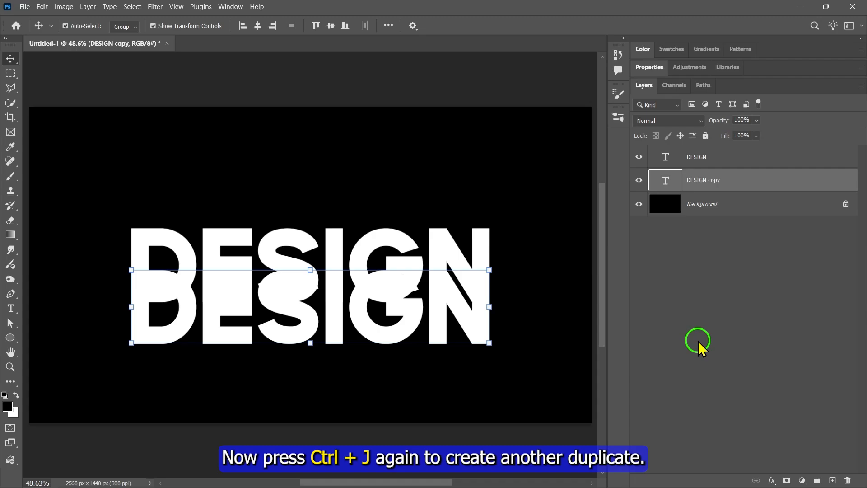
Duplicate the lower text copy and move the new copy up so it overlaps the upper half of the original text
{"action": "key", "text": "ctrl+j"}
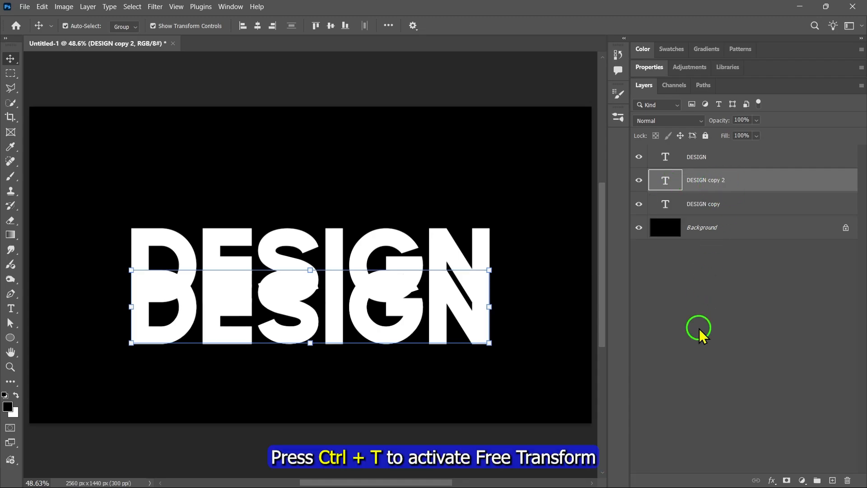
{"action": "key", "text": "ctrl+t"}
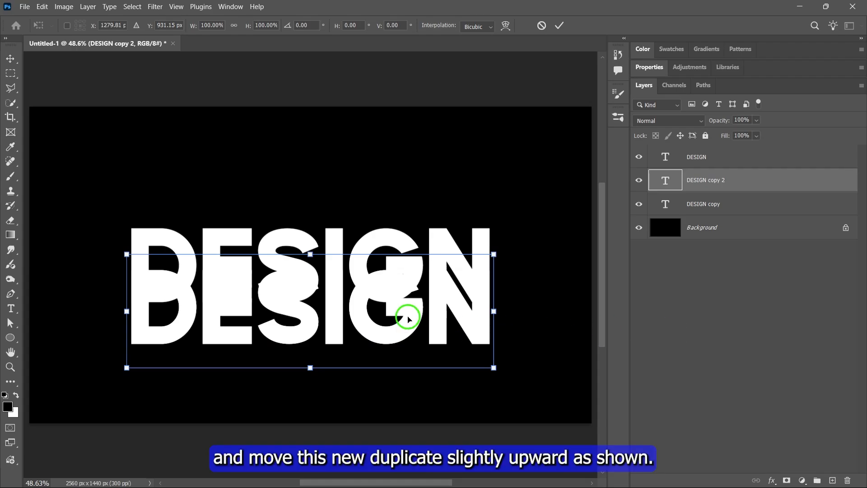
{"action": "left_click_drag", "start_coordinate": [406, 310], "coordinate": [408, 236]}
{"action": "left_click", "coordinate": [559, 25]}
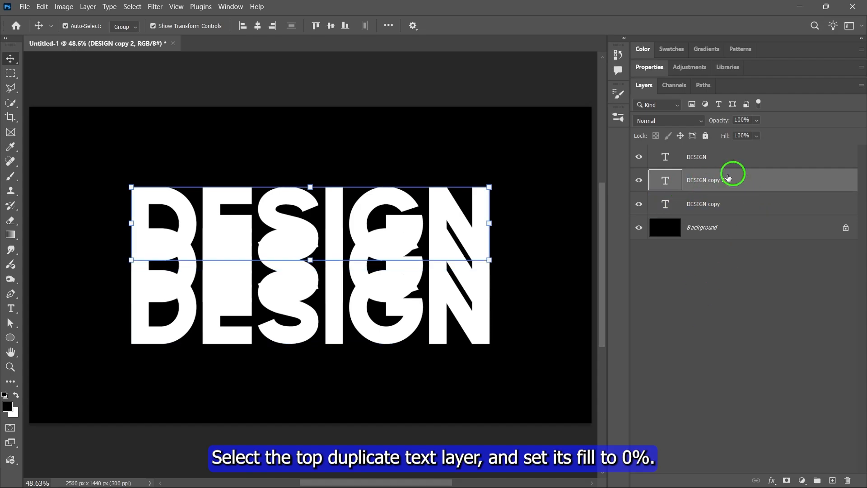
Set the fill of the DESIGN copy 2 layer to 0%
{"action": "left_click", "coordinate": [757, 136]}
{"action": "left_click_drag", "start_coordinate": [765, 150], "coordinate": [699, 154]}
{"action": "left_click", "coordinate": [756, 136]}
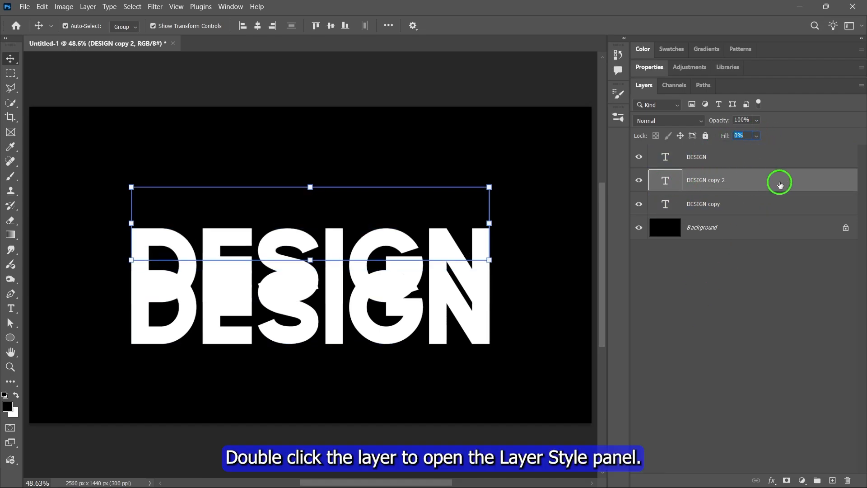
Add a 6 px inside stroke to DESIGN copy 2 with the linear Purple_02 gradient at a 45° angle
{"action": "double_click", "coordinate": [745, 182]}
{"action": "left_click_drag", "start_coordinate": [452, 88], "coordinate": [597, 88]}
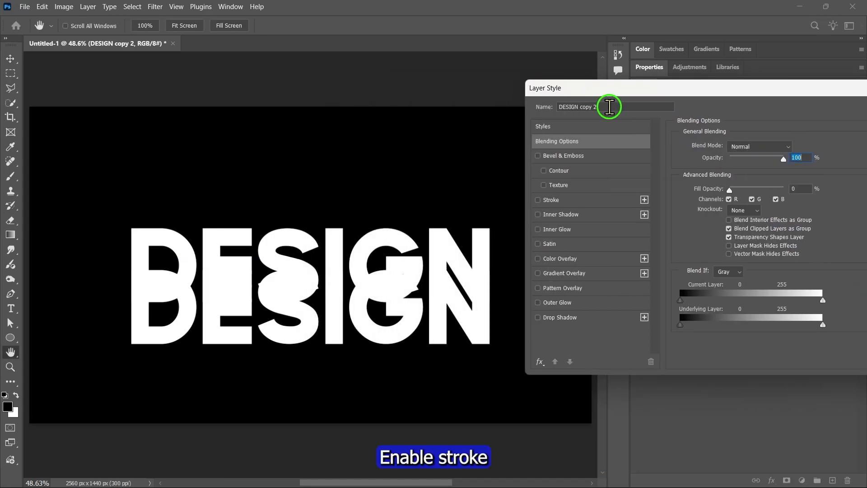
{"action": "left_click", "coordinate": [562, 199]}
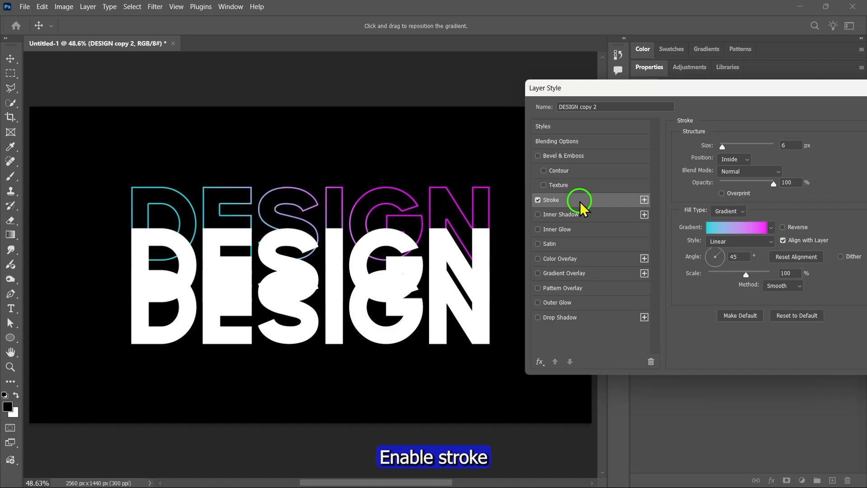
{"action": "left_click_drag", "start_coordinate": [749, 118], "coordinate": [727, 116]}
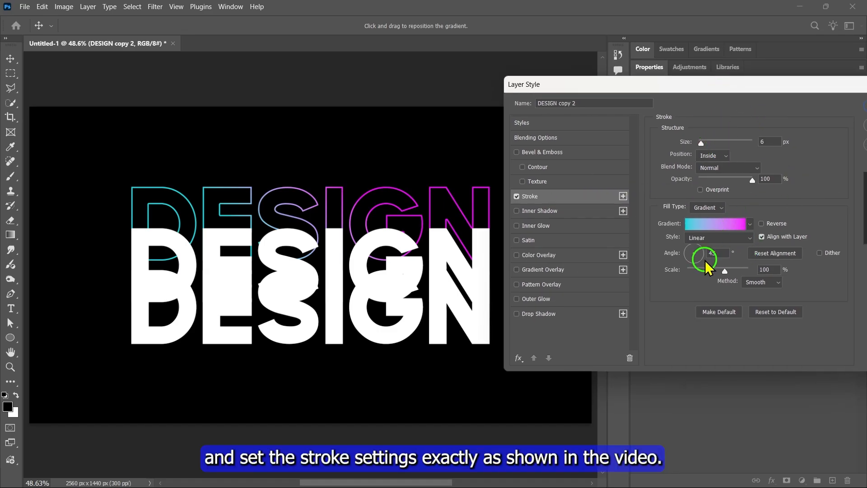
{"action": "left_click", "coordinate": [708, 224]}
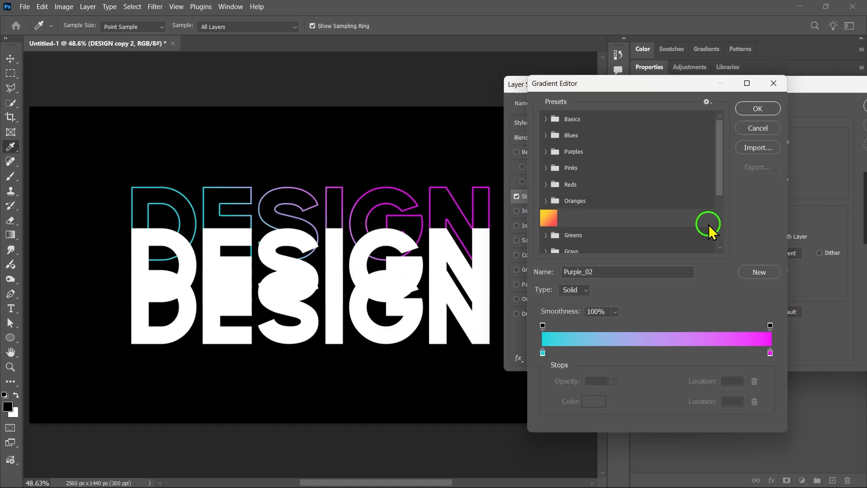
{"action": "left_click", "coordinate": [547, 152]}
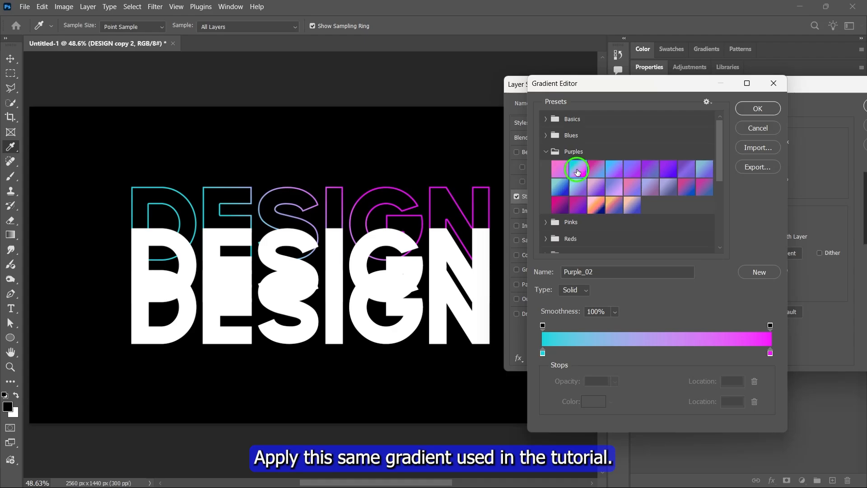
{"action": "left_click", "coordinate": [757, 109]}
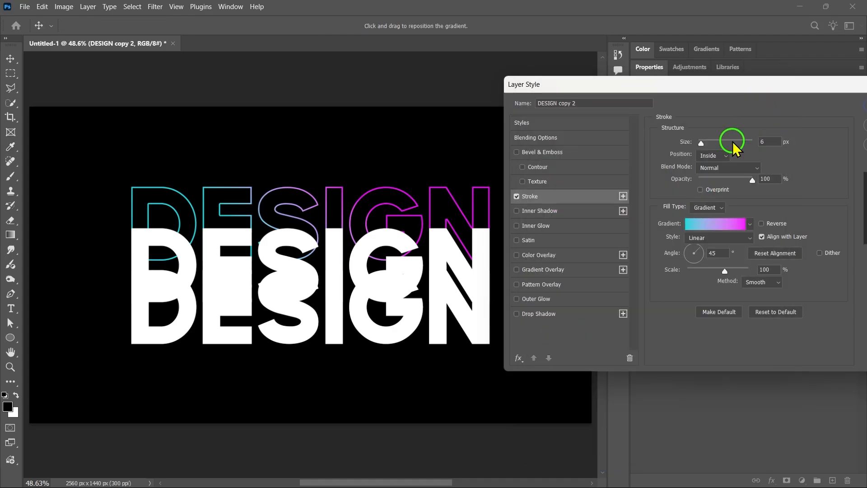
{"action": "left_click_drag", "start_coordinate": [716, 93], "coordinate": [631, 105]}
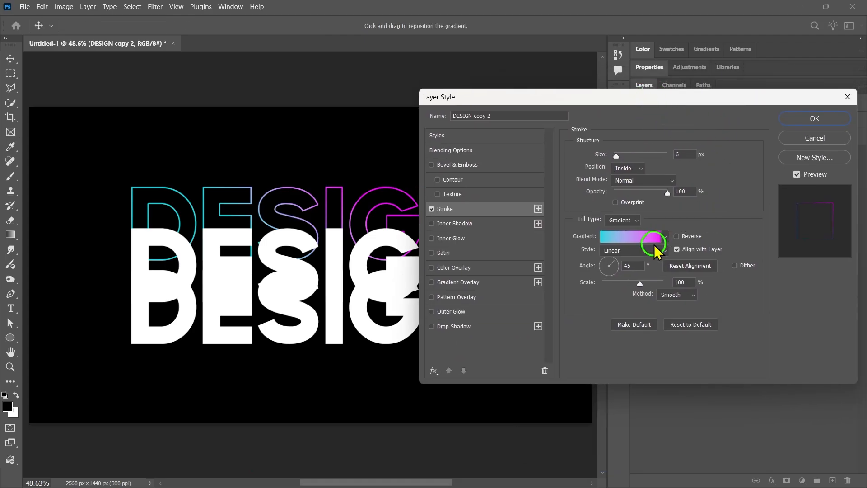
{"action": "left_click", "coordinate": [635, 264]}
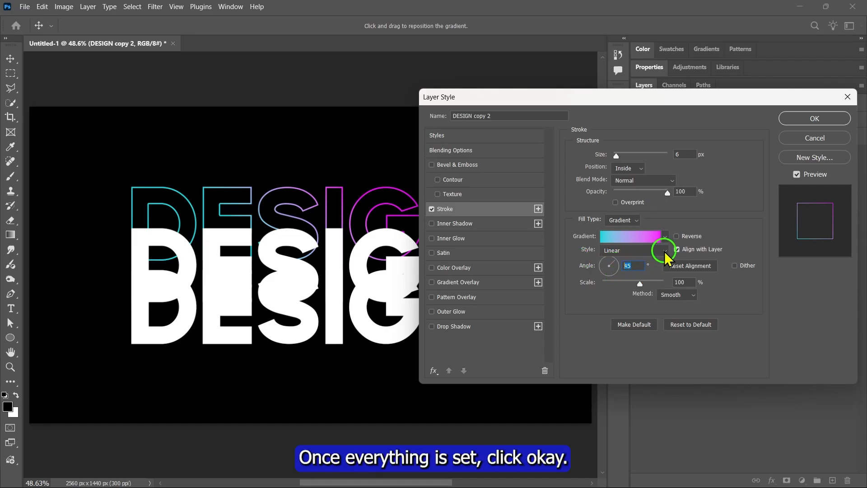
{"action": "left_click", "coordinate": [807, 120]}
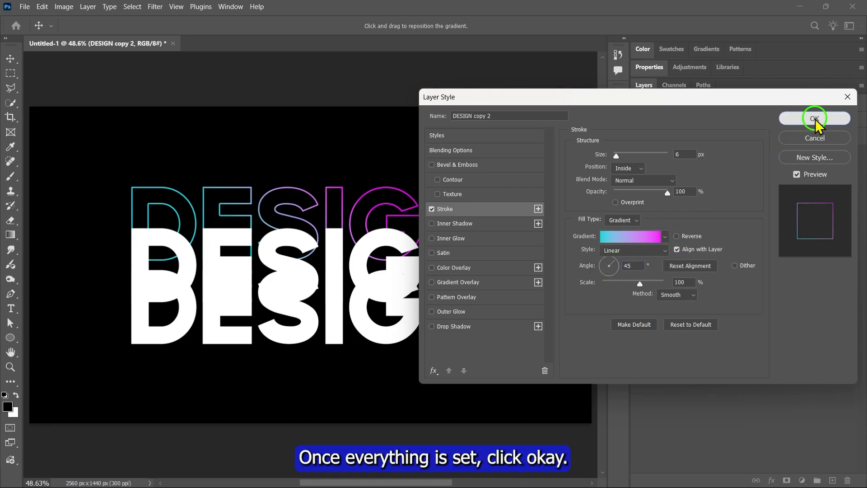
Set the fill of the DESIGN copy layer to 0%
{"action": "left_click", "coordinate": [739, 234]}
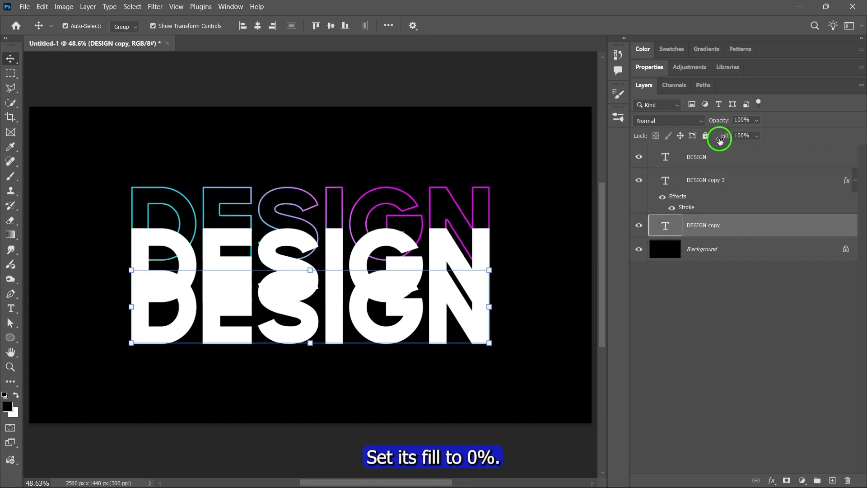
{"action": "left_click", "coordinate": [756, 135]}
{"action": "left_click_drag", "start_coordinate": [756, 148], "coordinate": [688, 153]}
{"action": "left_click", "coordinate": [756, 138]}
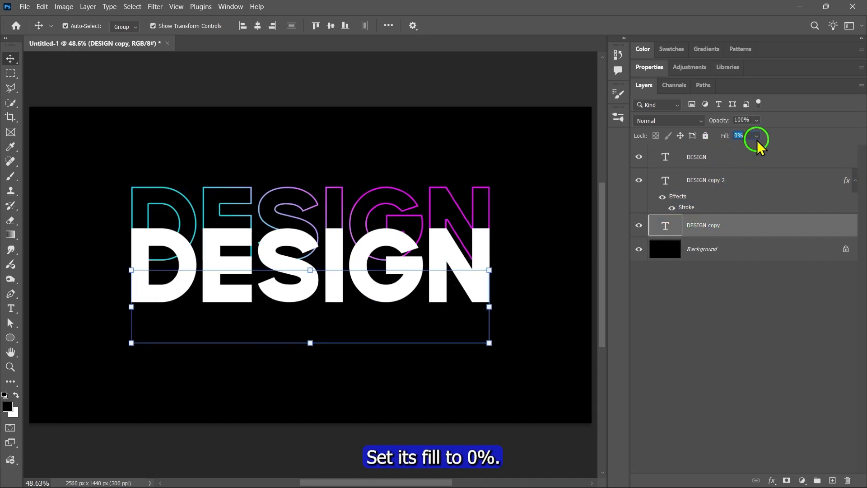
Add the same 6 px inside stroke with the cyan-to-magenta linear gradient at 45° to DESIGN copy
{"action": "double_click", "coordinate": [738, 227]}
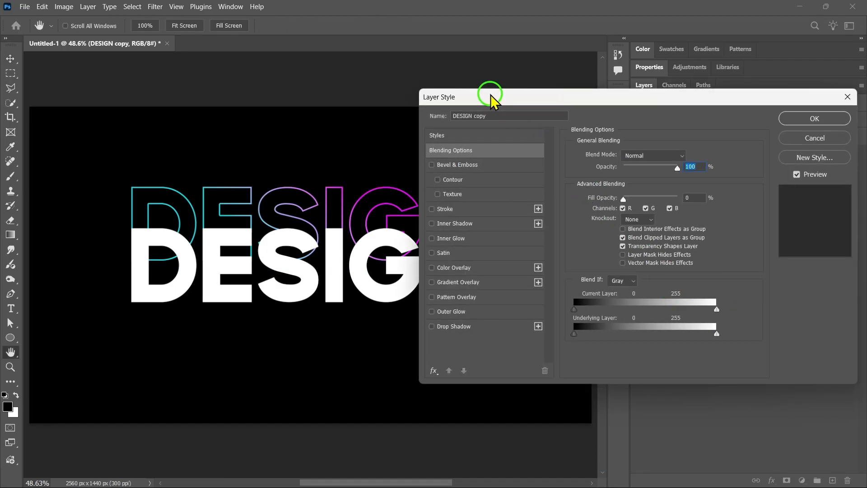
{"action": "mouse_move", "coordinate": [489, 93]}
{"action": "left_mouse_down"}
{"action": "mouse_move", "coordinate": [615, 94]}
{"action": "mouse_move", "coordinate": [596, 87]}
{"action": "left_mouse_up"}
{"action": "left_click", "coordinate": [584, 197]}
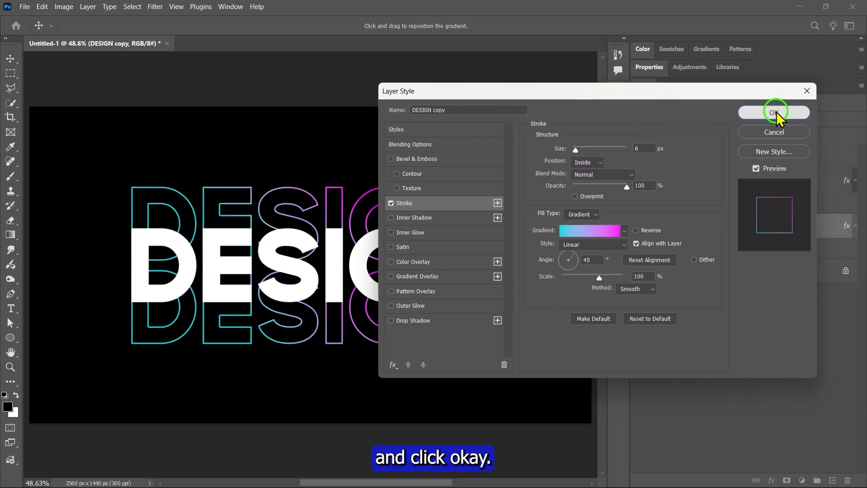
{"action": "left_click", "coordinate": [775, 113]}
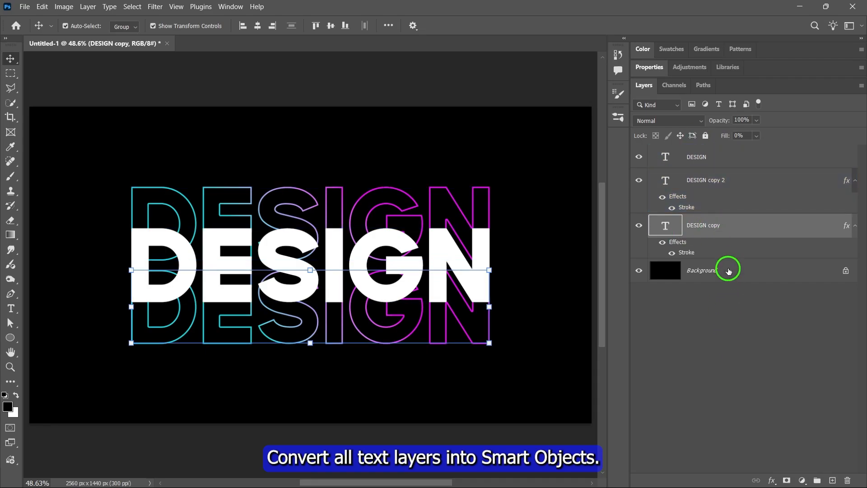
Convert each of the three DESIGN text layers into its own Smart Object
{"action": "right_click", "coordinate": [731, 233]}
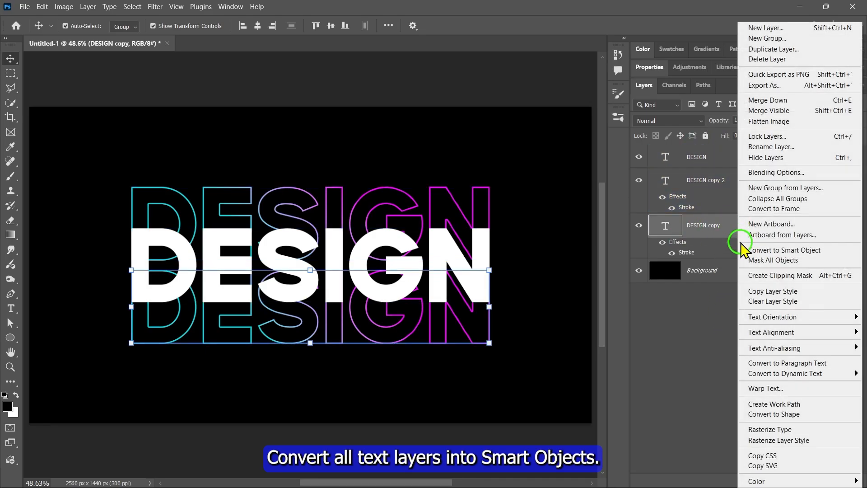
{"action": "left_click", "coordinate": [776, 249]}
{"action": "right_click", "coordinate": [716, 180]}
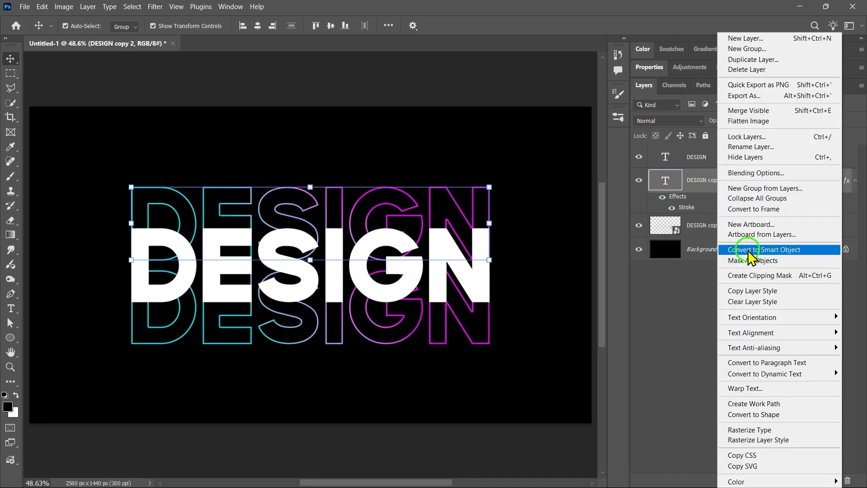
{"action": "left_click", "coordinate": [758, 246]}
{"action": "right_click", "coordinate": [704, 161]}
{"action": "left_click", "coordinate": [753, 285]}
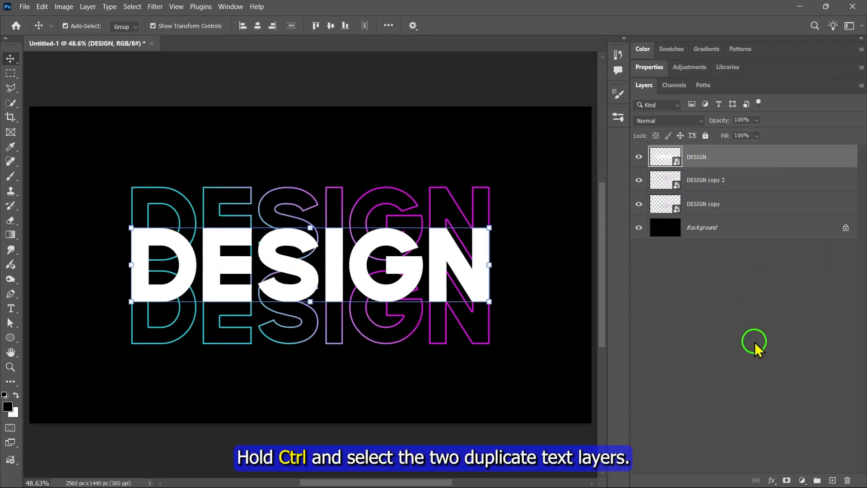
Group the DESIGN copy and DESIGN copy 2 layers
{"action": "left_click", "coordinate": [732, 205]}
{"action": "left_click", "coordinate": [738, 183], "text": "ctrl"}
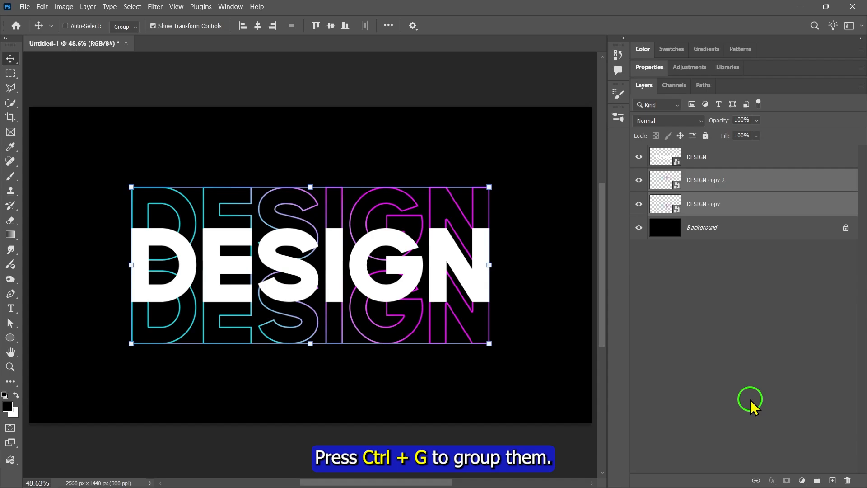
{"action": "key", "text": "ctrl+g"}
Rename the new group as Text Group 1 and add a layer mask to it
{"action": "double_click", "coordinate": [681, 175]}
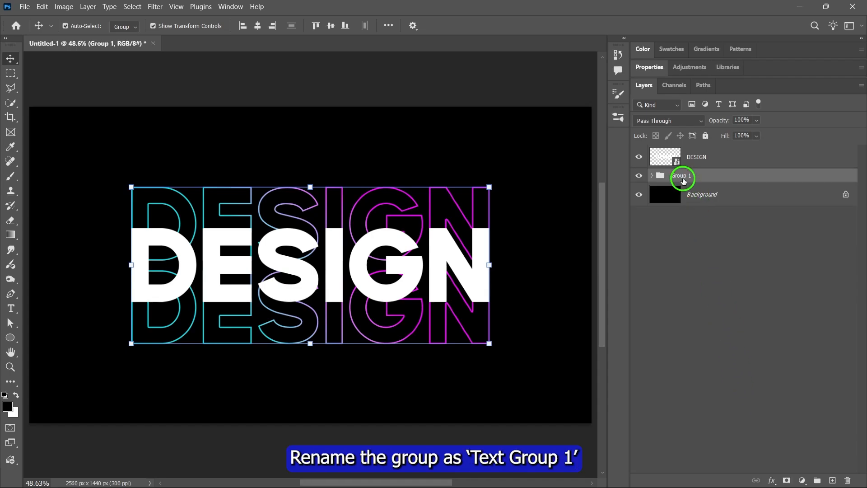
{"action": "type", "text": "Text Group 1"}
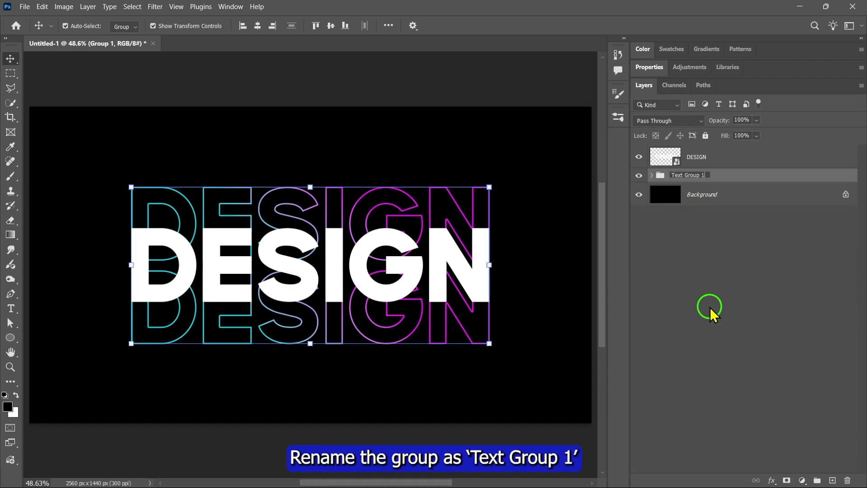
{"action": "key", "text": "Return"}
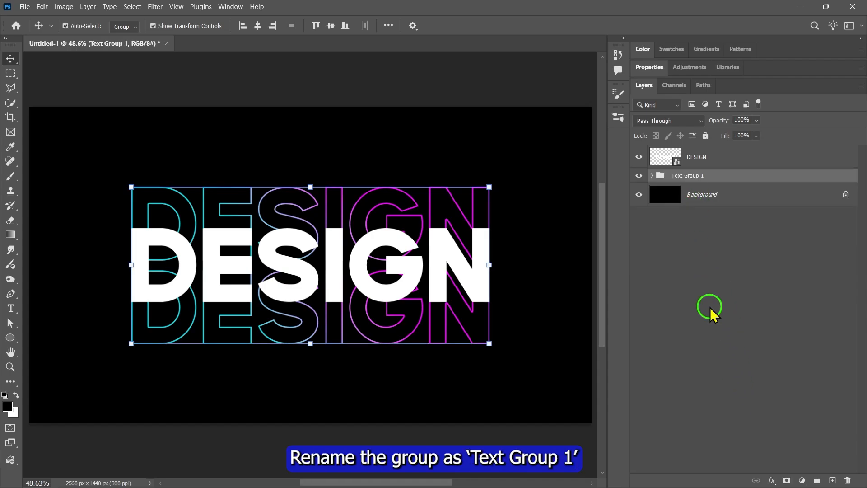
{"action": "left_click", "coordinate": [785, 479]}
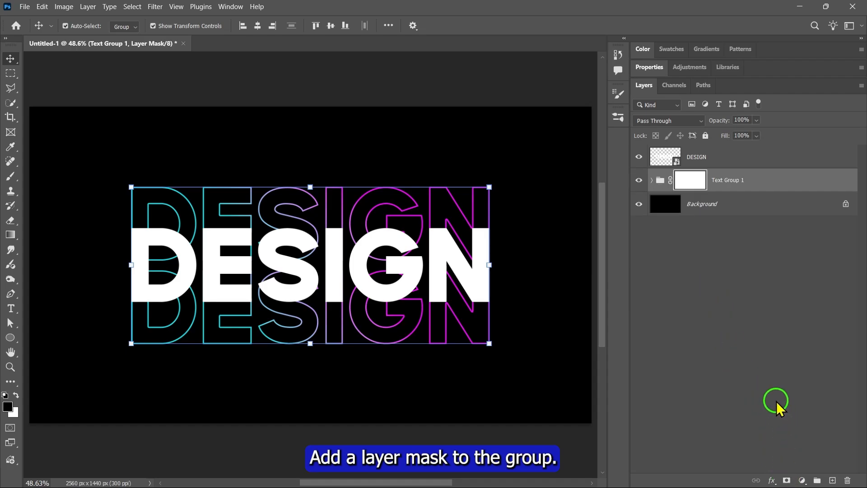
Paint the Text Group 1 mask black with a 300 px Soft Round brush, fading the outlines around the white text
{"action": "left_click", "coordinate": [12, 177]}
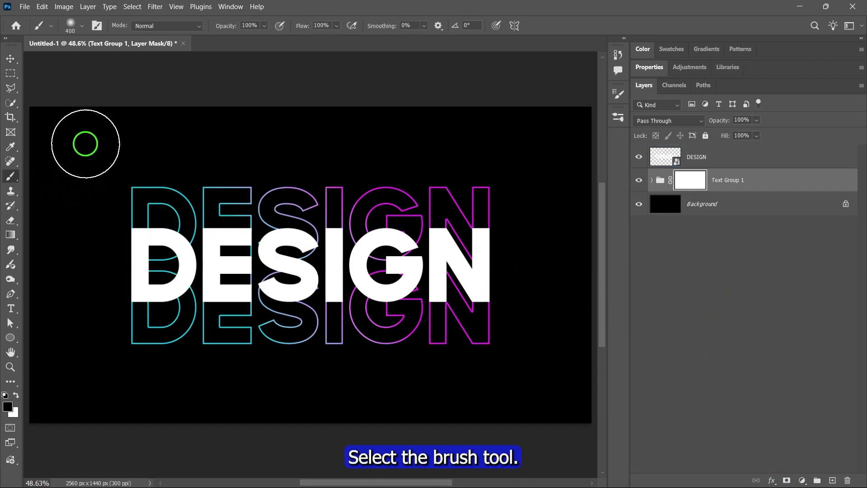
{"action": "left_click", "coordinate": [80, 25]}
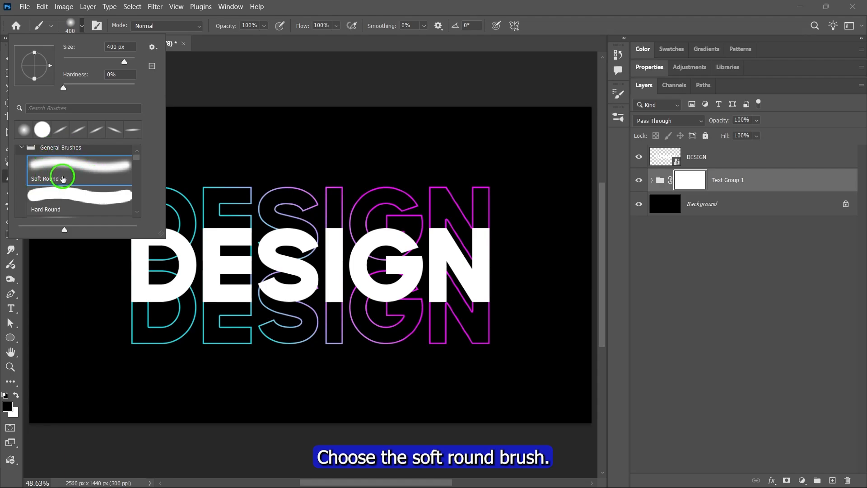
{"action": "left_click", "coordinate": [82, 25]}
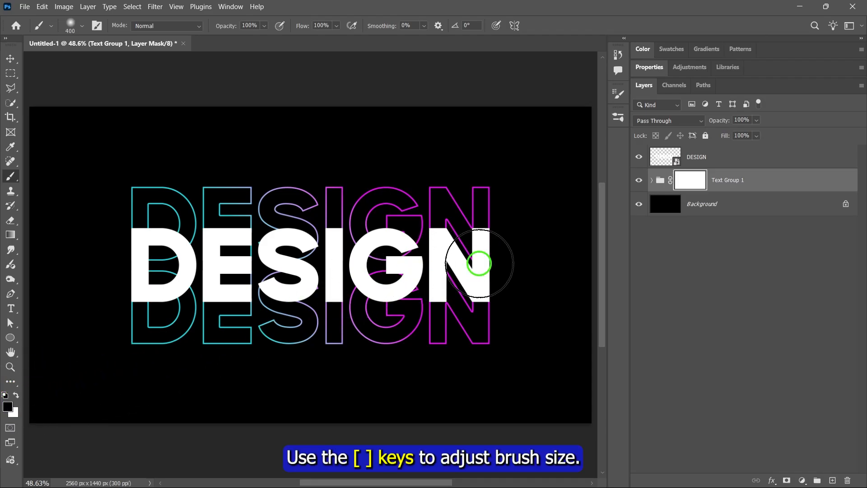
{"action": "key", "text": "bracketright"}
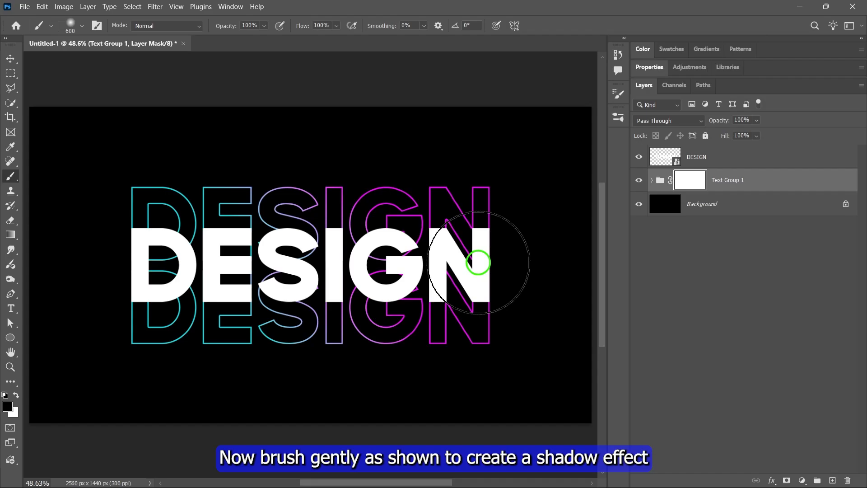
{"action": "mouse_move", "coordinate": [478, 262]}
{"action": "left_mouse_down"}
{"action": "mouse_move", "coordinate": [468, 261]}
{"action": "mouse_move", "coordinate": [486, 253]}
{"action": "mouse_move", "coordinate": [144, 257]}
{"action": "mouse_move", "coordinate": [515, 267]}
{"action": "mouse_move", "coordinate": [72, 264]}
{"action": "mouse_move", "coordinate": [141, 246]}
{"action": "mouse_move", "coordinate": [519, 206]}
{"action": "mouse_move", "coordinate": [539, 255]}
{"action": "left_mouse_up"}
{"action": "key", "text": "ctrl+z"}
{"action": "key", "text": "bracketleft"}
{"action": "key", "text": "bracketleft"}
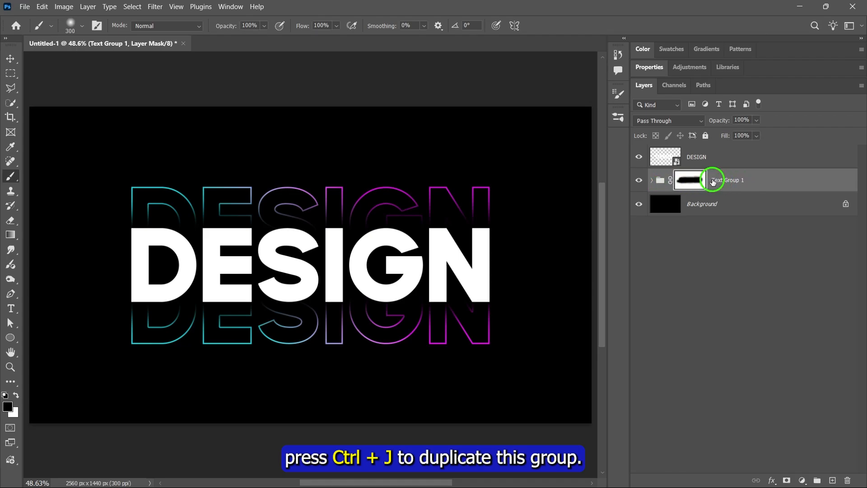
Duplicate Text Group 1 and rename the copy as Text Group 2
{"action": "key", "text": "ctrl+j"}
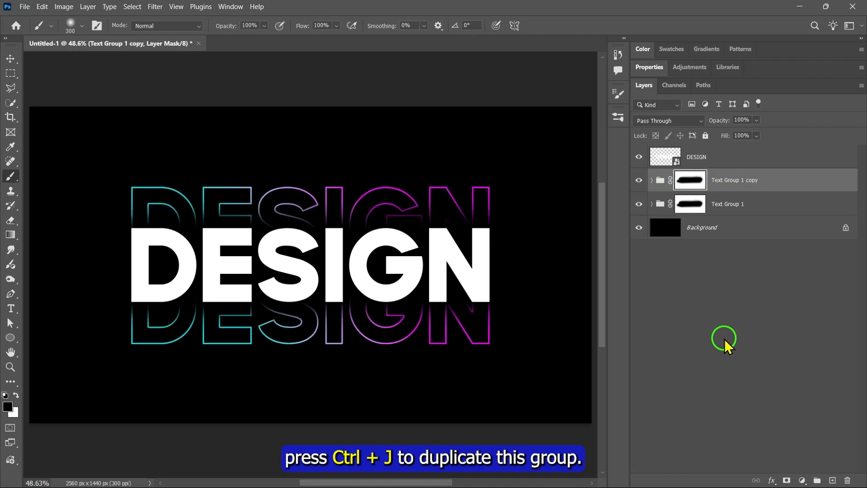
{"action": "double_click", "coordinate": [748, 180]}
{"action": "type", "text": "Text Group 2"}
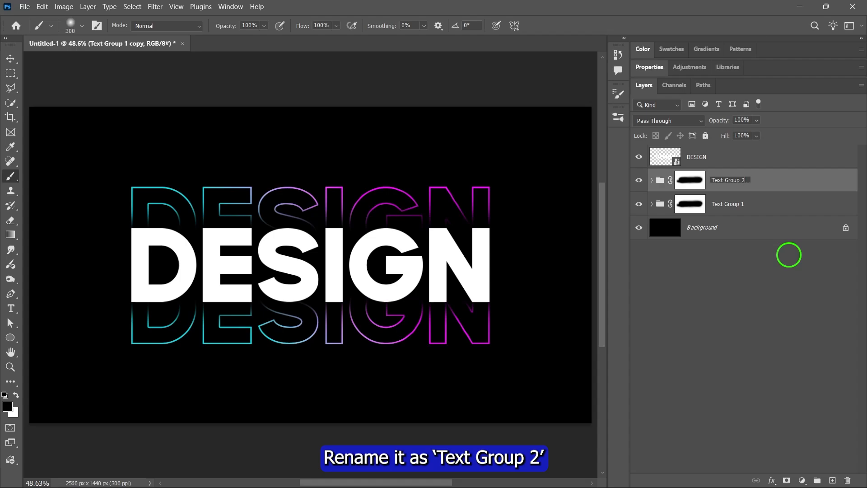
{"action": "key", "text": "Return"}
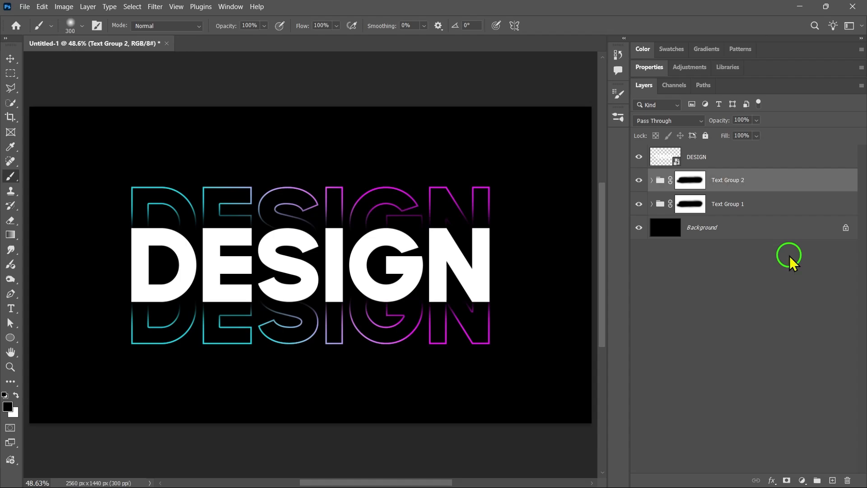
Delete the layer mask of Text Group 2 and move the group below Text Group 1
{"action": "left_click", "coordinate": [691, 178]}
{"action": "right_click", "coordinate": [689, 184]}
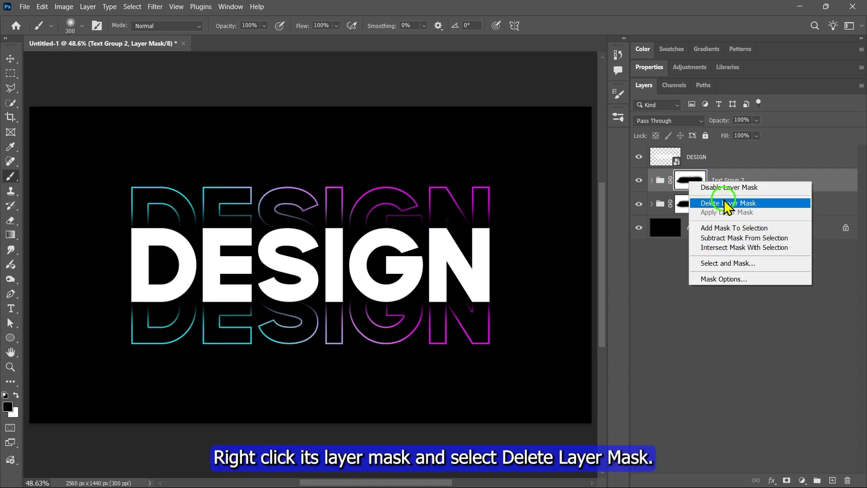
{"action": "left_click", "coordinate": [730, 205]}
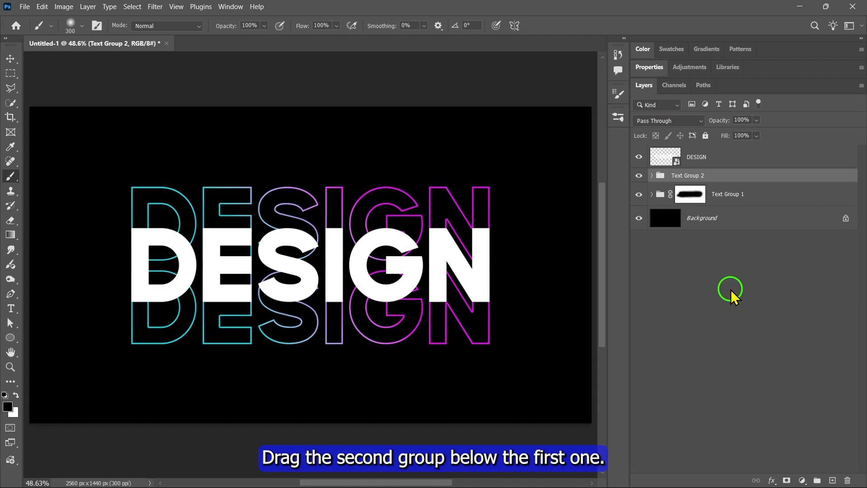
{"action": "left_click_drag", "start_coordinate": [670, 180], "coordinate": [691, 219]}
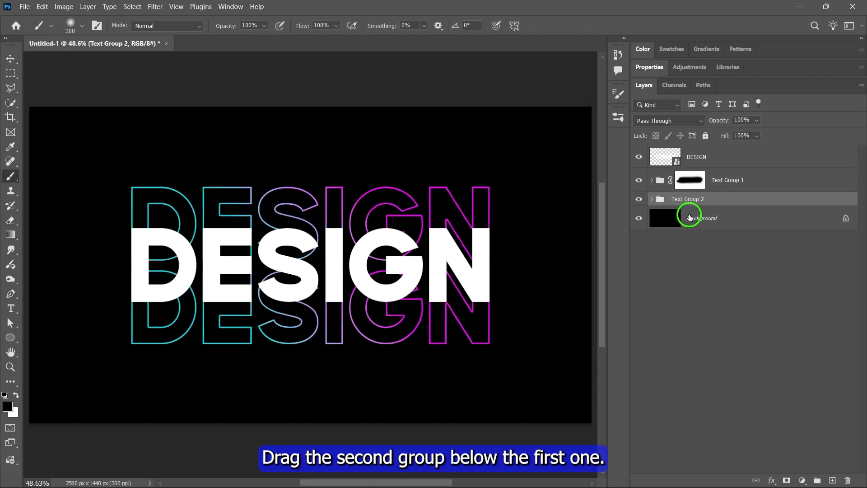
Move DESIGN copy 2 inside Text Group 2 straight up by about a third of the letter height with Free Transform
{"action": "left_click", "coordinate": [652, 200]}
{"action": "left_click", "coordinate": [712, 221]}
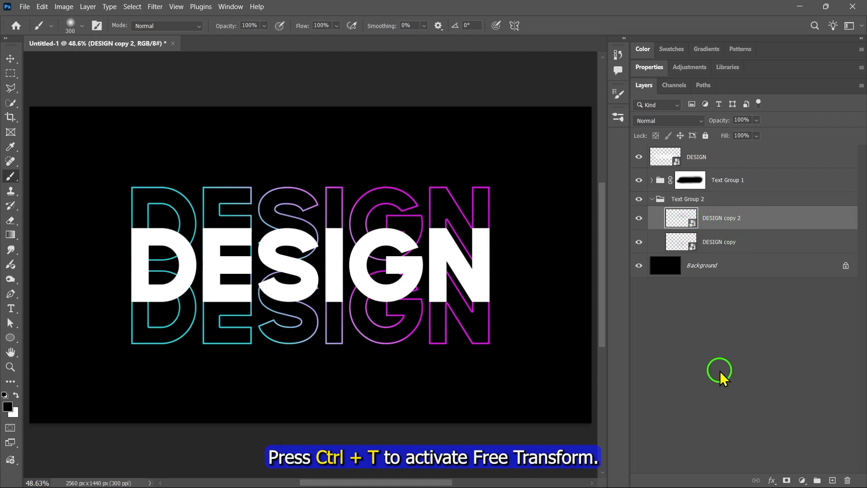
{"action": "key", "text": "ctrl+t"}
{"action": "left_click_drag", "start_coordinate": [345, 244], "coordinate": [342, 216]}
{"action": "left_click", "coordinate": [558, 33]}
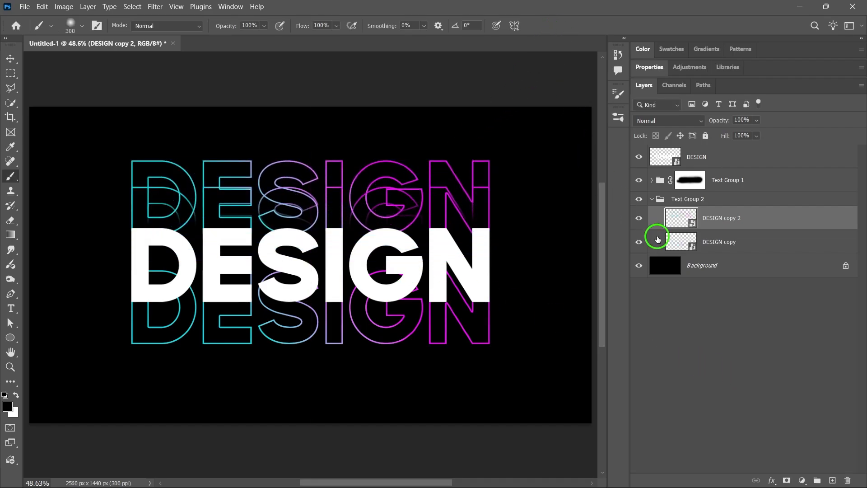
Move DESIGN copy inside Text Group 2 straight down by about a third of the letter height with Free Transform
{"action": "left_click", "coordinate": [733, 244]}
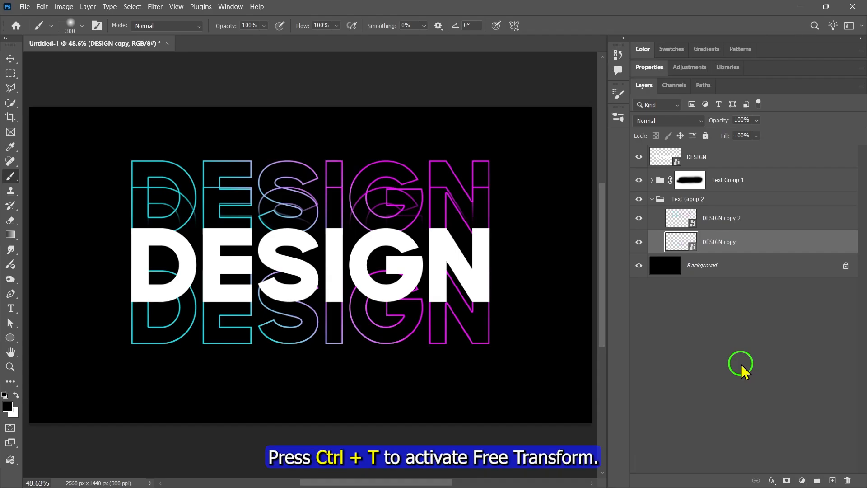
{"action": "key", "text": "ctrl+t"}
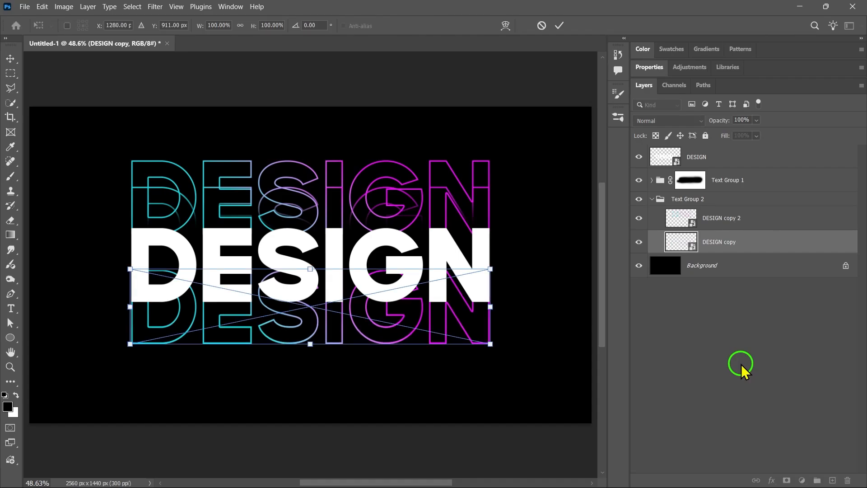
{"action": "left_click_drag", "start_coordinate": [387, 304], "coordinate": [388, 339]}
{"action": "left_click", "coordinate": [558, 25]}
{"action": "key", "text": "b"}
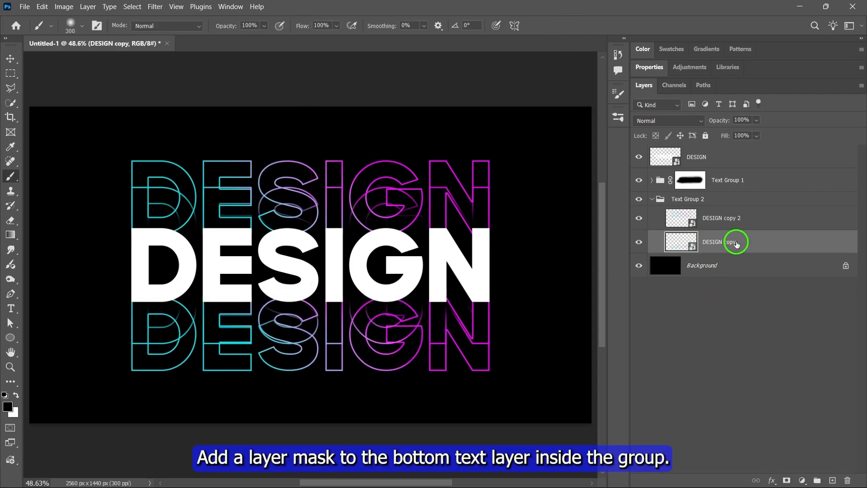
Add layer masks to DESIGN copy and DESIGN copy 2 in Text Group 2 and brush them black to fade the overlapping outlines
{"action": "left_click", "coordinate": [785, 481]}
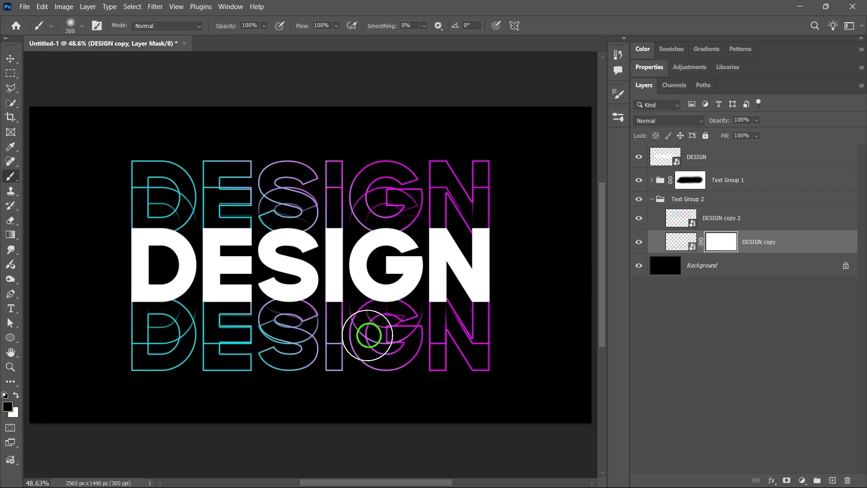
{"action": "mouse_move", "coordinate": [461, 294]}
{"action": "left_mouse_down"}
{"action": "mouse_move", "coordinate": [496, 294]}
{"action": "mouse_move", "coordinate": [343, 296]}
{"action": "mouse_move", "coordinate": [496, 291]}
{"action": "mouse_move", "coordinate": [385, 316]}
{"action": "mouse_move", "coordinate": [135, 316]}
{"action": "mouse_move", "coordinate": [426, 314]}
{"action": "mouse_move", "coordinate": [271, 319]}
{"action": "mouse_move", "coordinate": [339, 300]}
{"action": "mouse_move", "coordinate": [194, 320]}
{"action": "left_mouse_up"}
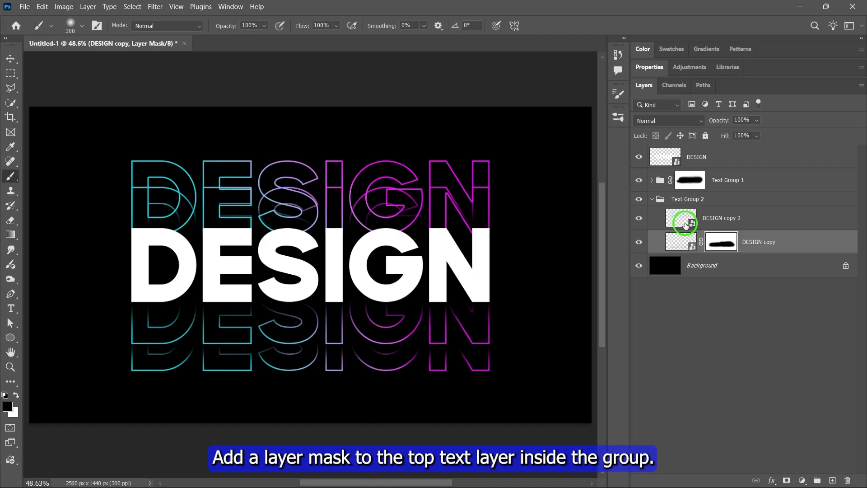
{"action": "left_click", "coordinate": [716, 223]}
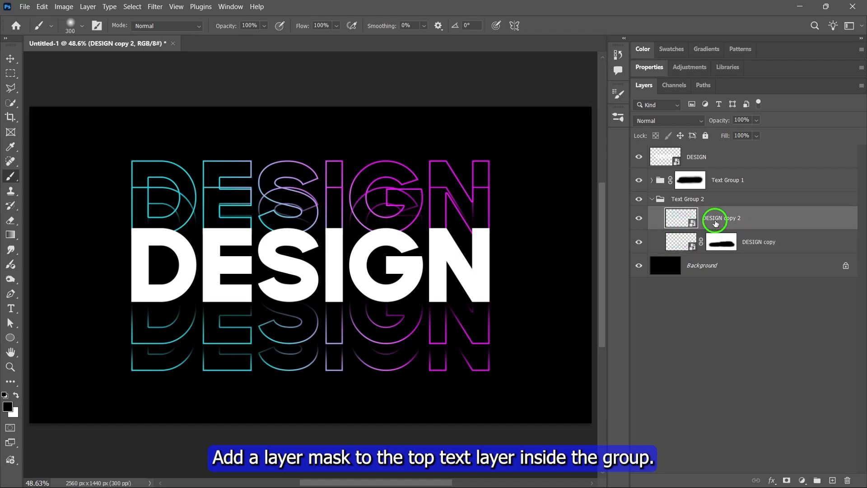
{"action": "left_click", "coordinate": [786, 480]}
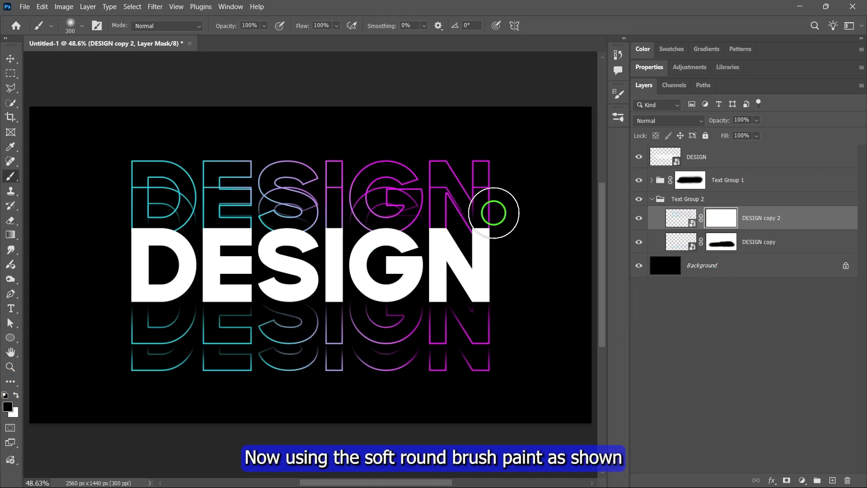
{"action": "mouse_move", "coordinate": [490, 209]}
{"action": "left_mouse_down"}
{"action": "mouse_move", "coordinate": [427, 216]}
{"action": "mouse_move", "coordinate": [348, 204]}
{"action": "mouse_move", "coordinate": [441, 203]}
{"action": "mouse_move", "coordinate": [295, 208]}
{"action": "mouse_move", "coordinate": [460, 211]}
{"action": "mouse_move", "coordinate": [109, 209]}
{"action": "mouse_move", "coordinate": [224, 213]}
{"action": "mouse_move", "coordinate": [145, 215]}
{"action": "left_mouse_up"}
{"action": "key", "text": "x"}
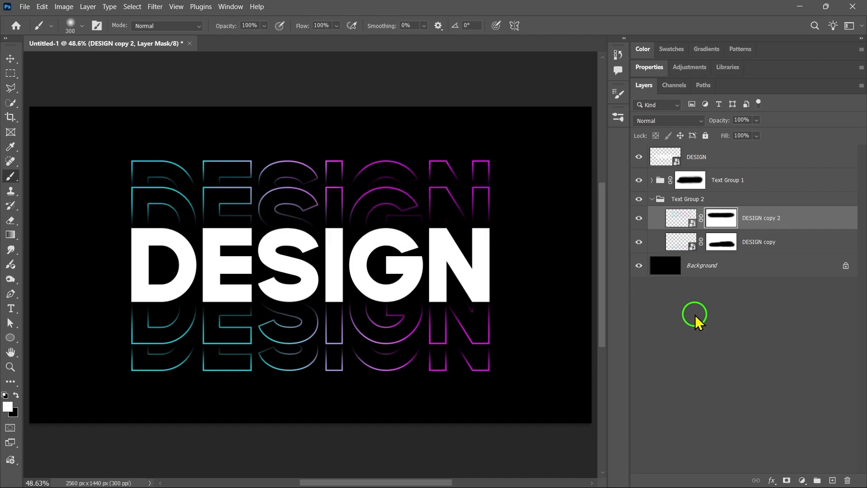
{"action": "left_click", "coordinate": [652, 200]}
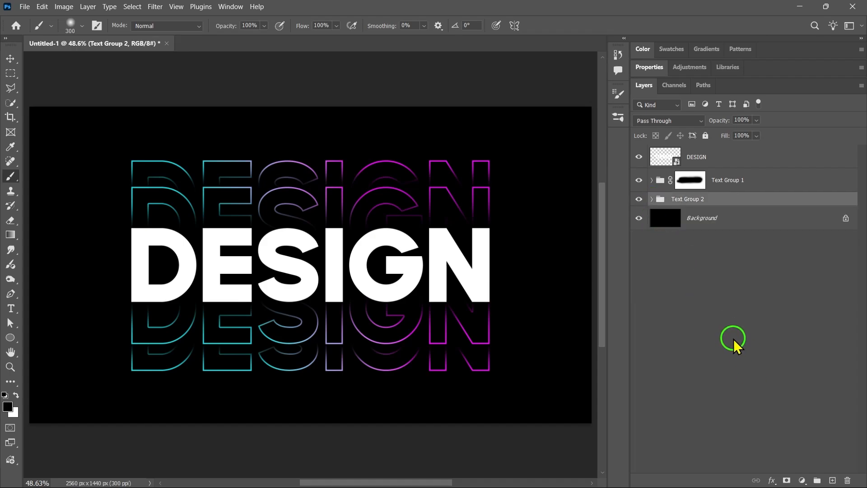
Add a Hue/Saturation adjustment layer above DESIGN and lower the hue to recolour the outlines from yellow-green to blue
{"action": "left_click", "coordinate": [735, 159]}
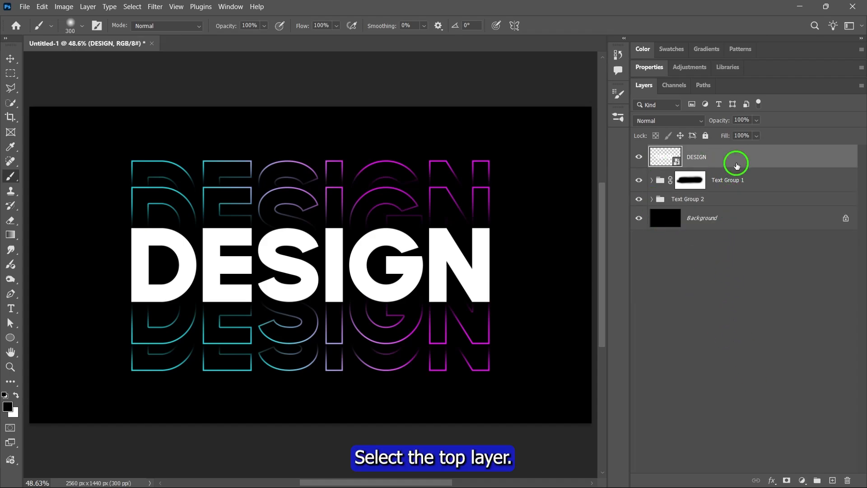
{"action": "left_click", "coordinate": [802, 479]}
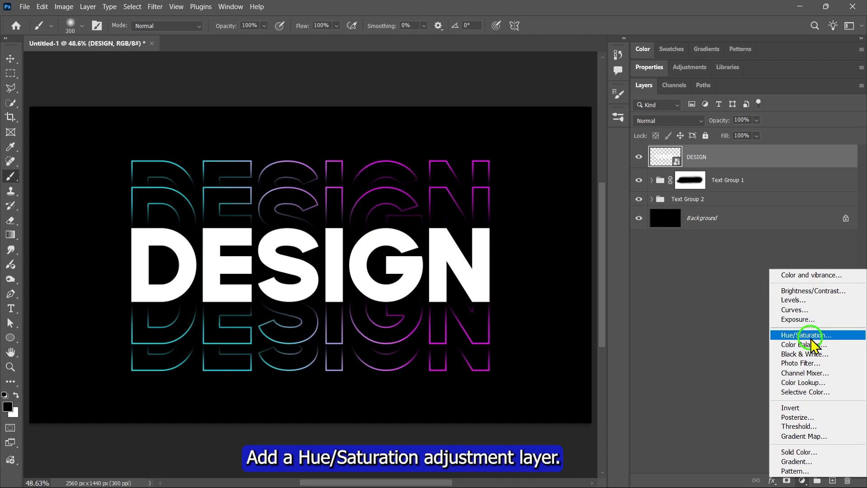
{"action": "left_click", "coordinate": [806, 335]}
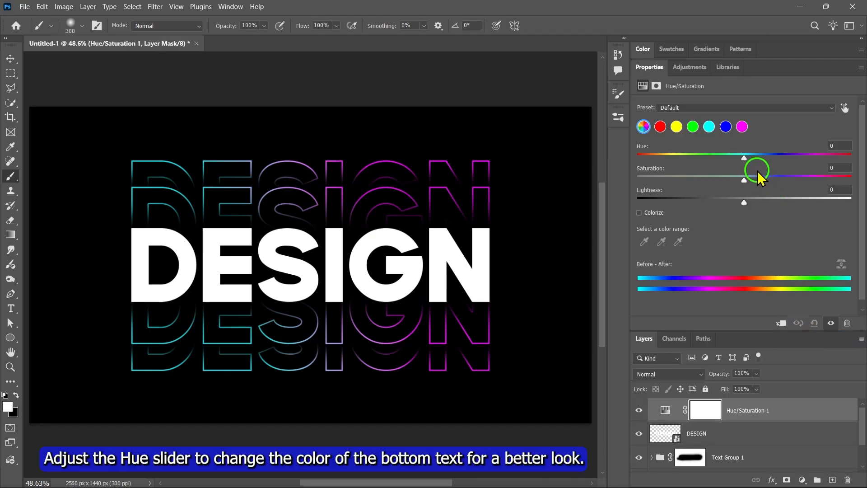
{"action": "left_click_drag", "start_coordinate": [744, 158], "coordinate": [682, 158]}
{"action": "double_click", "coordinate": [655, 75]}
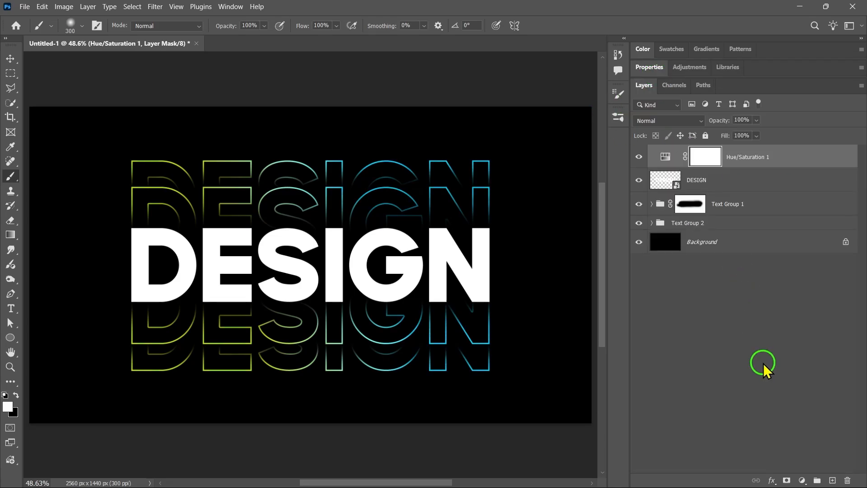